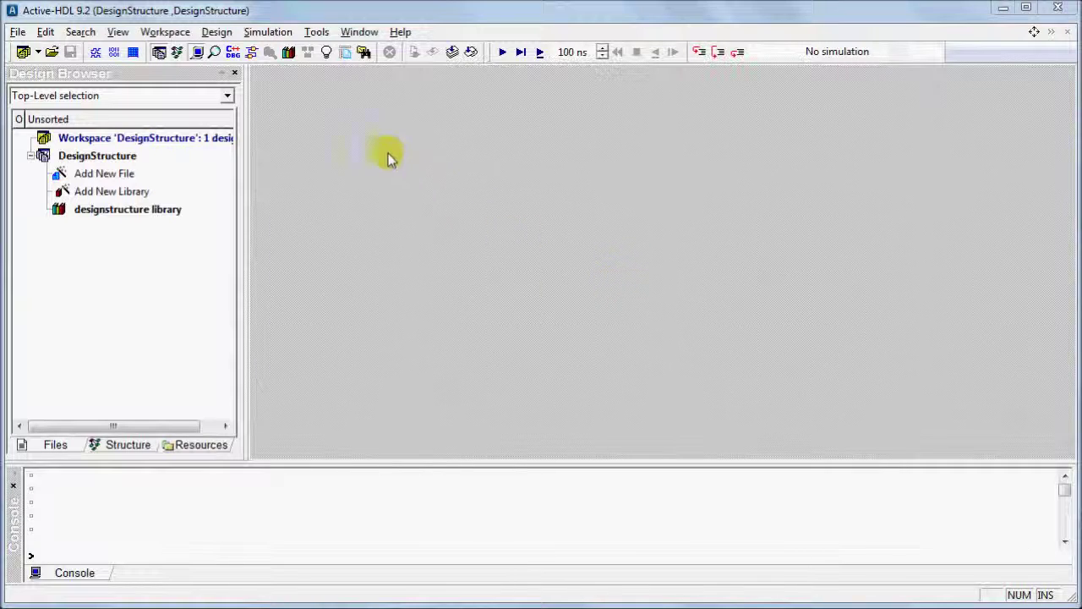
# Open the Preferences dialog at Environment > Design Structure to see each file type's folder.
pyautogui.click(317, 33)
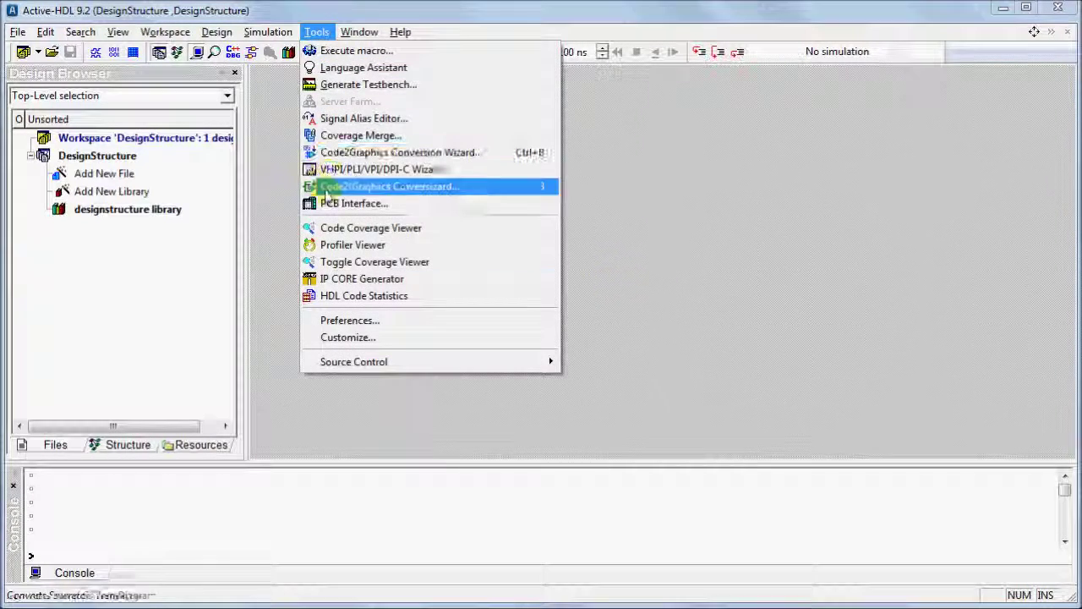
pyautogui.click(347, 320)
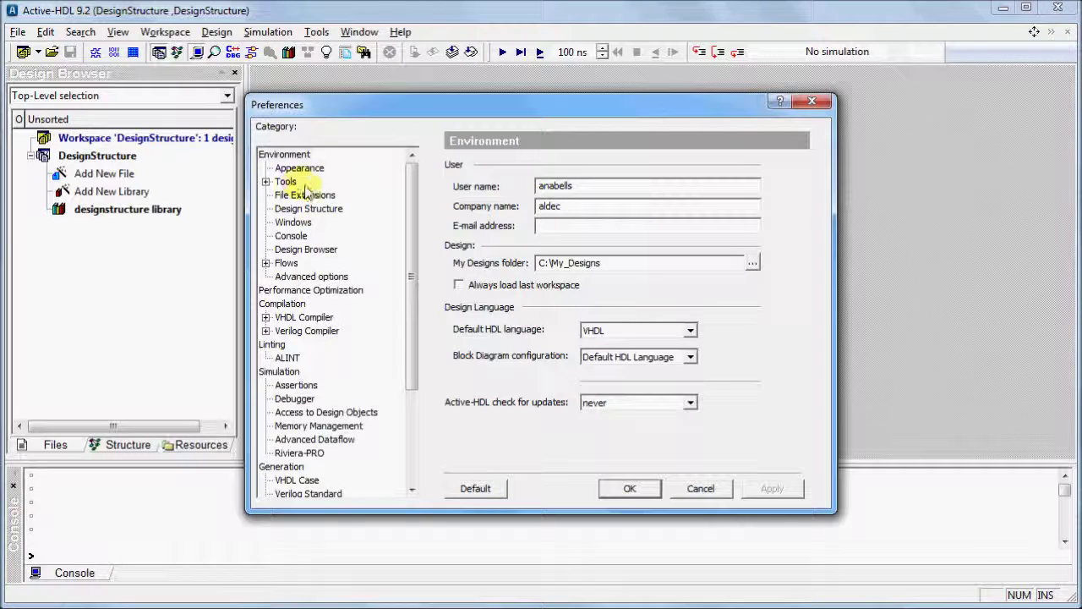
pyautogui.click(339, 212)
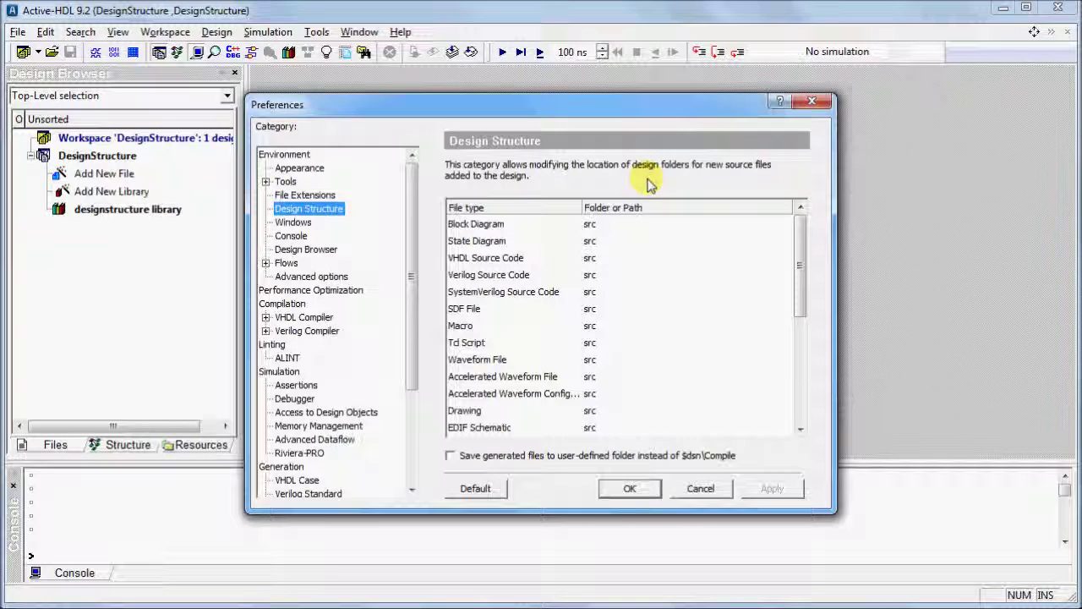
# Rename the Block Diagram folder to bde and the State Diagram folder to fsm, then edit the VHDL folder.
pyautogui.click(597, 225)
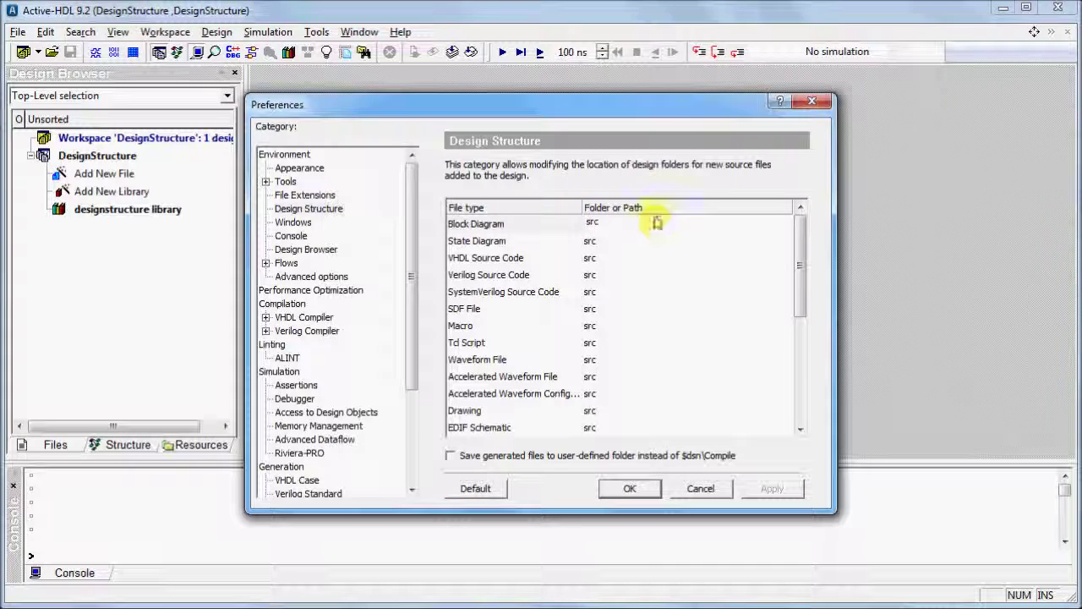
pyautogui.press('BackSpace')
pyautogui.press('BackSpace')
pyautogui.write('bd')
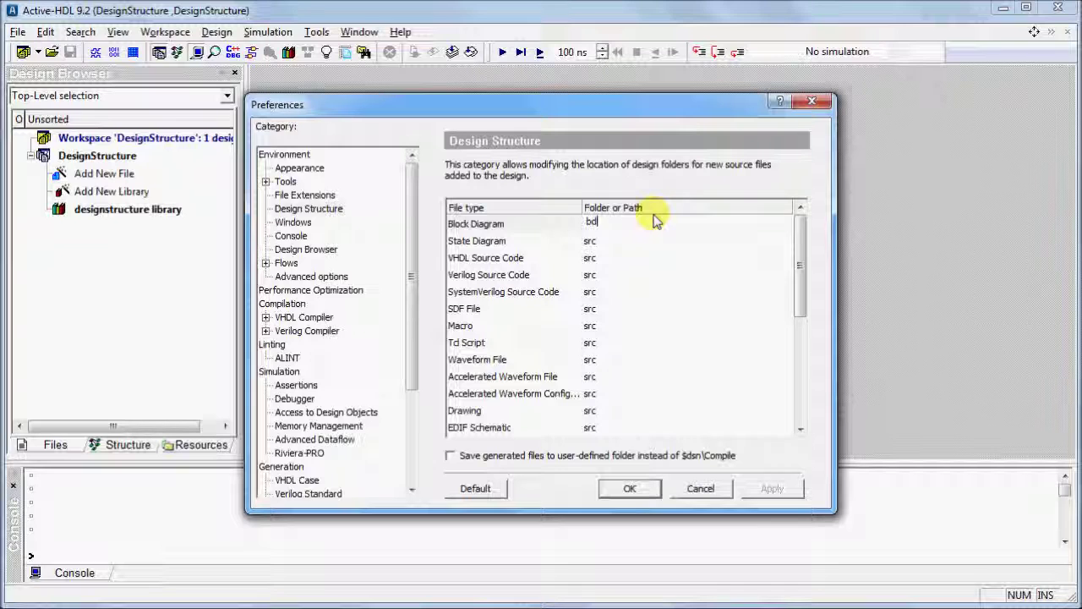
pyautogui.write('e')
pyautogui.click(590, 243)
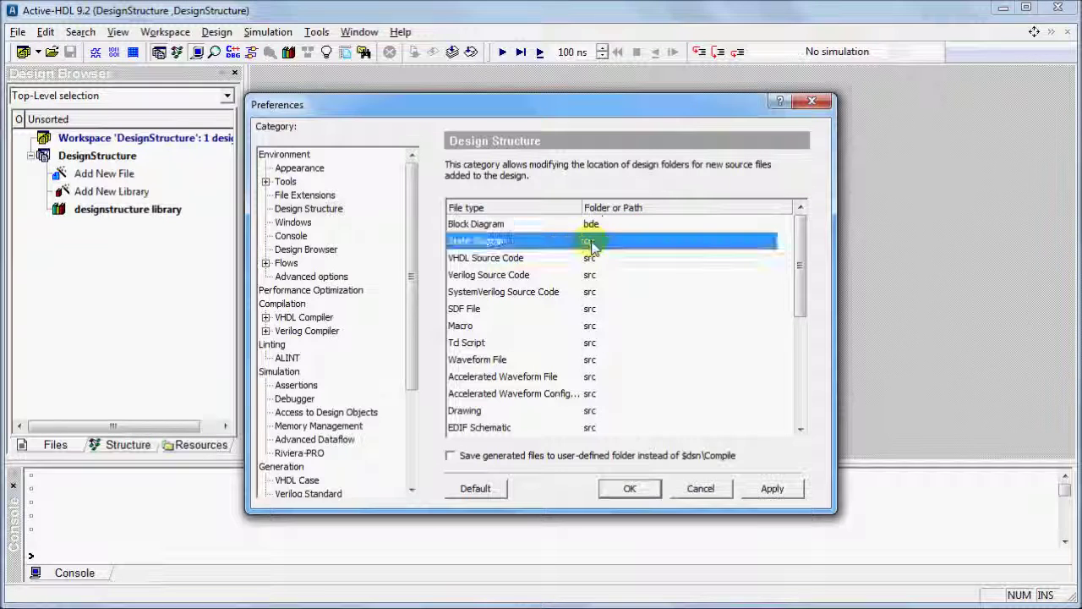
pyautogui.click(592, 241)
pyautogui.write('fs')
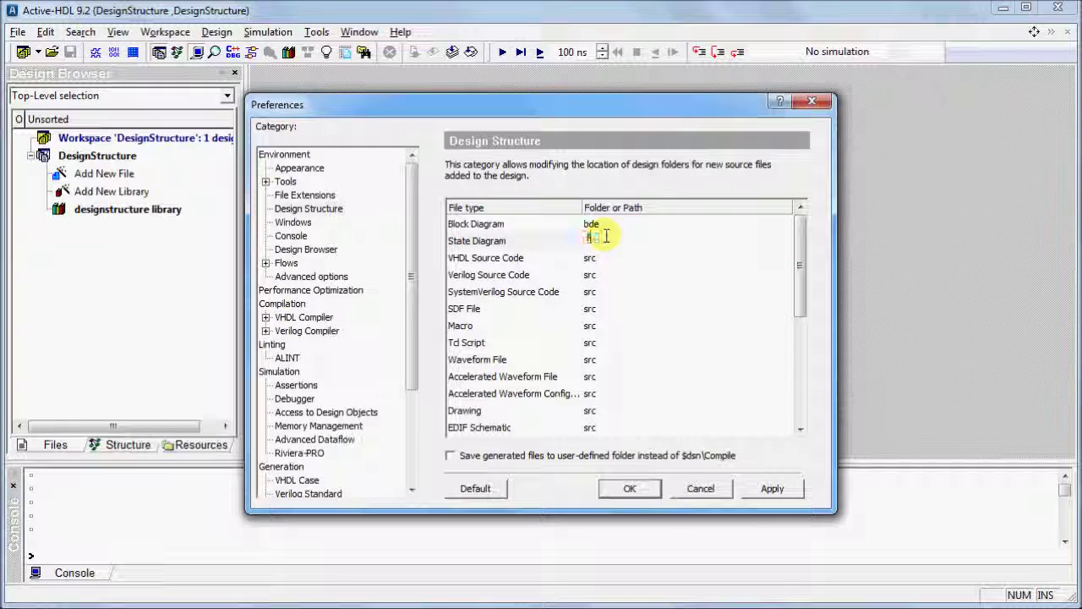
pyautogui.write('m')
pyautogui.press('Return')
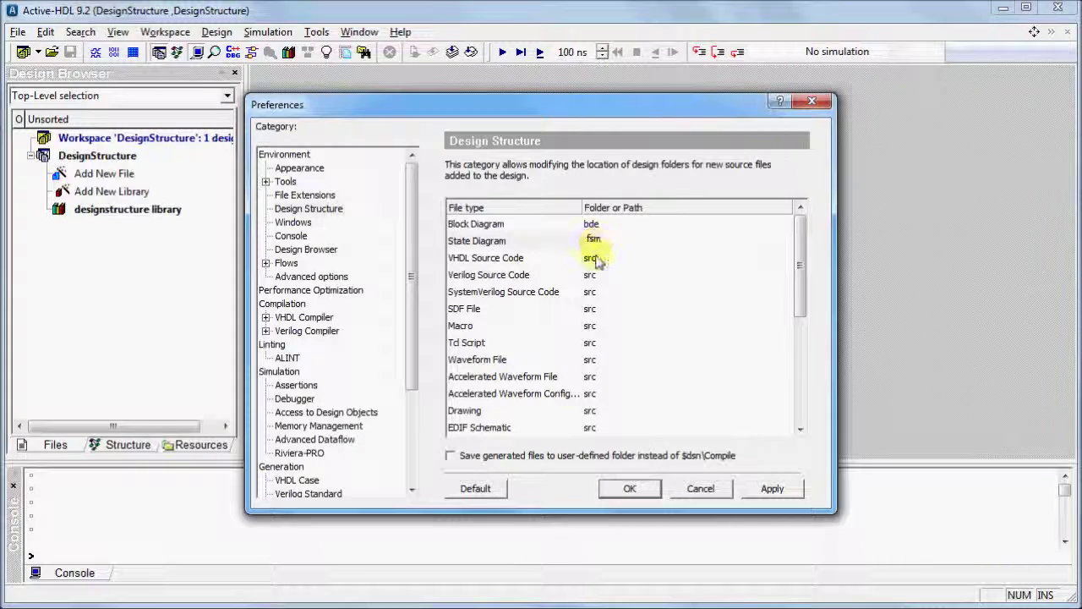
pyautogui.click(591, 258)
pyautogui.click(592, 258)
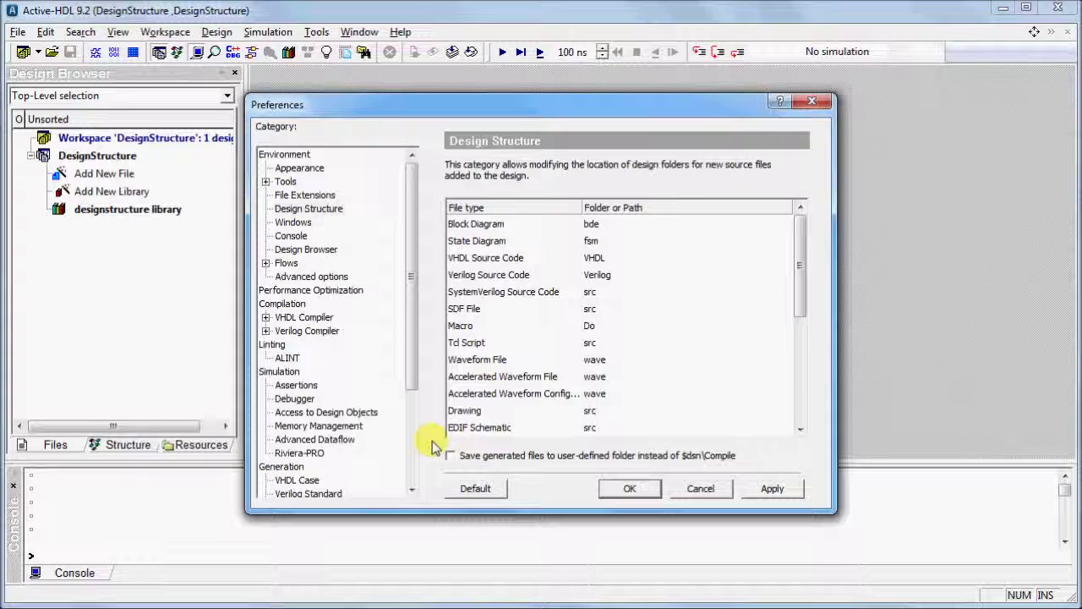
# Enable 'Save generated files to user-defined folder' and apply the new folder settings.
pyautogui.click(447, 457)
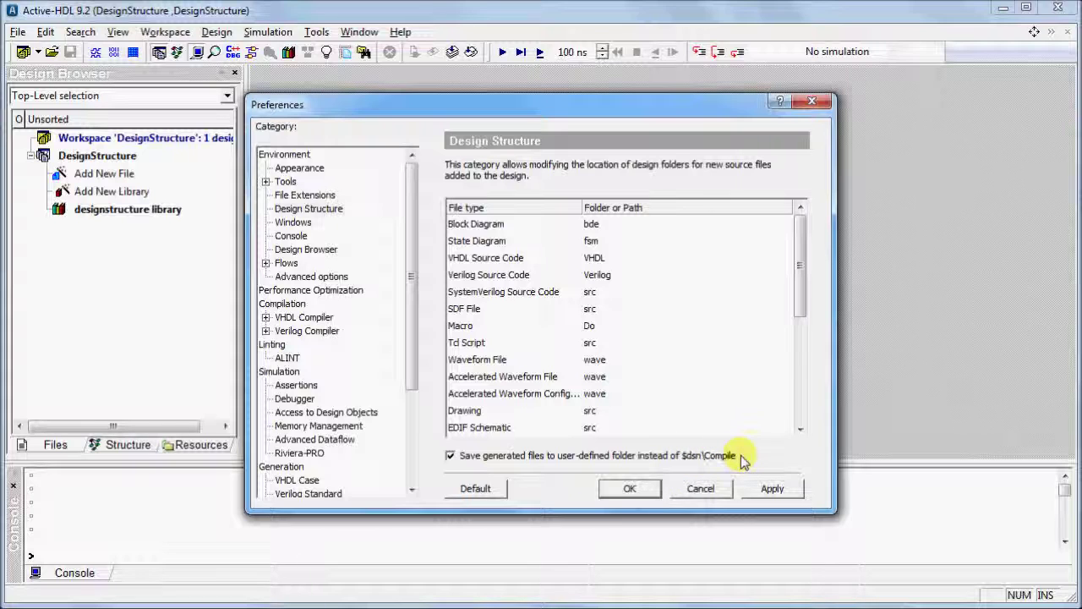
pyautogui.click(793, 488)
pyautogui.click(646, 488)
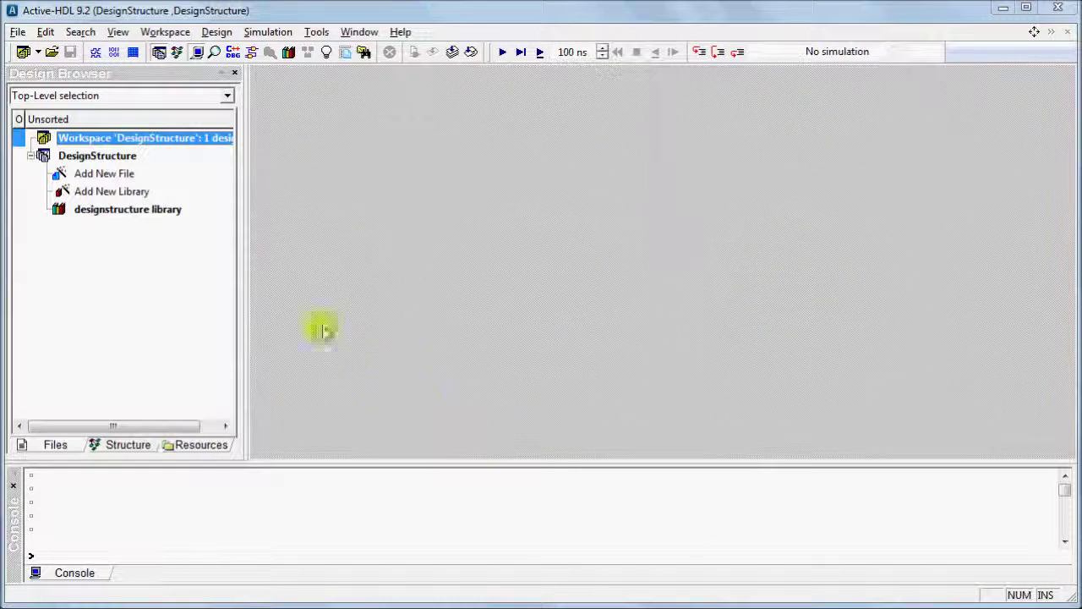
# Generate design sources with the Add New File wizards, then open the DesignStructure folder.
pyautogui.doubleClick(133, 177)
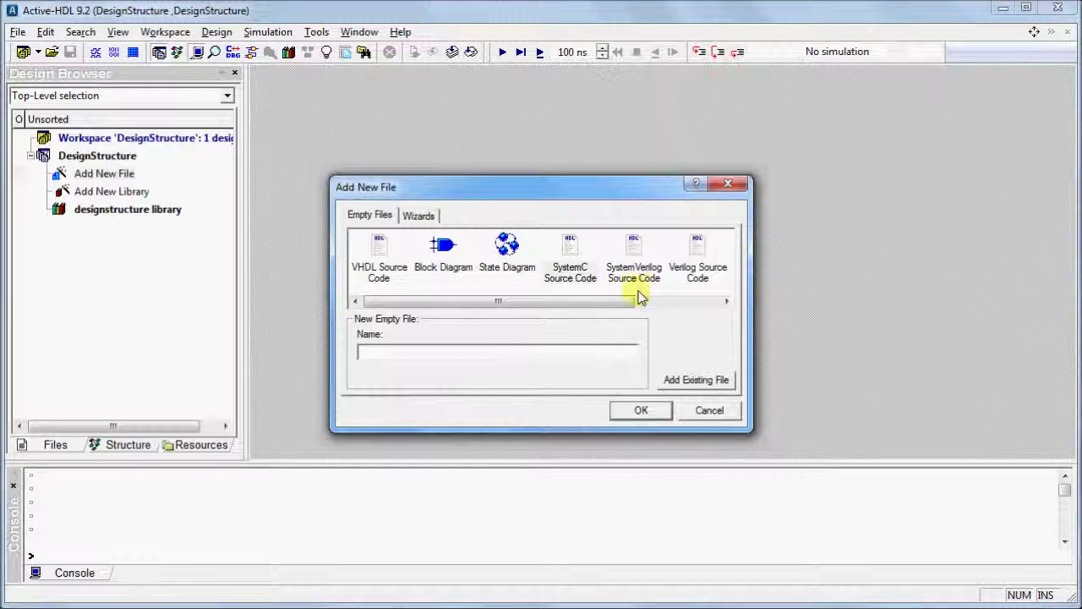
pyautogui.click(417, 219)
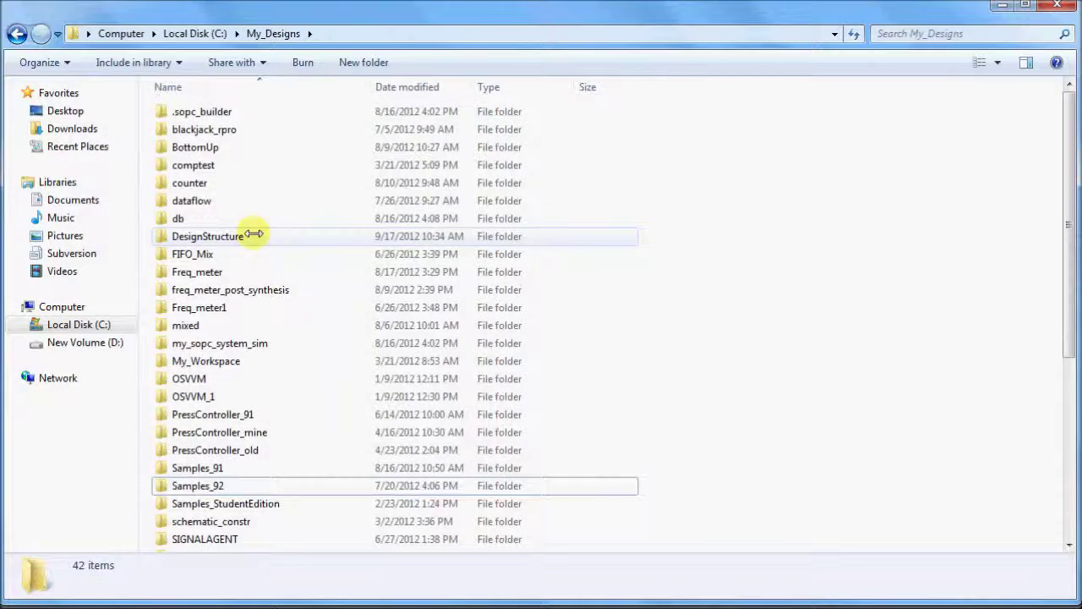
pyautogui.doubleClick(254, 235)
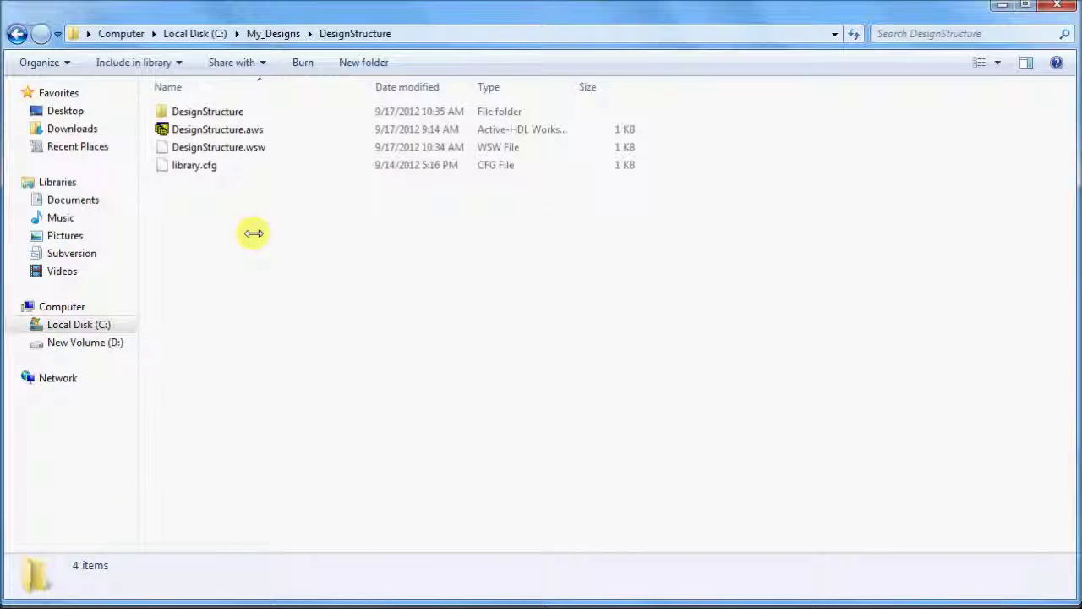
# Check the files in the DesignStructure design's VHDL subfolder in Windows Explorer.
pyautogui.doubleClick(242, 111)
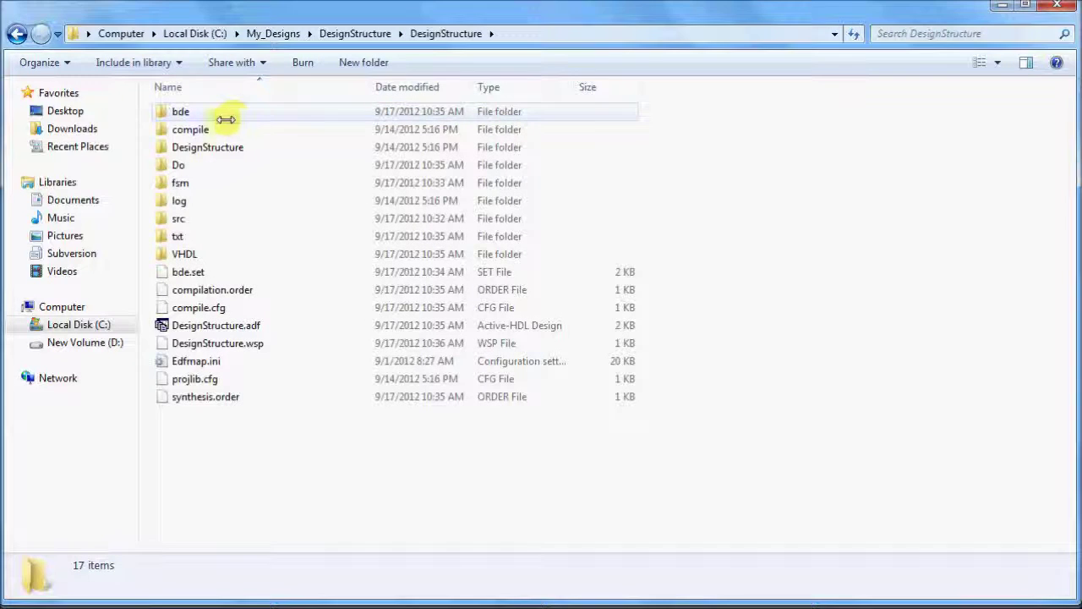
pyautogui.doubleClick(206, 253)
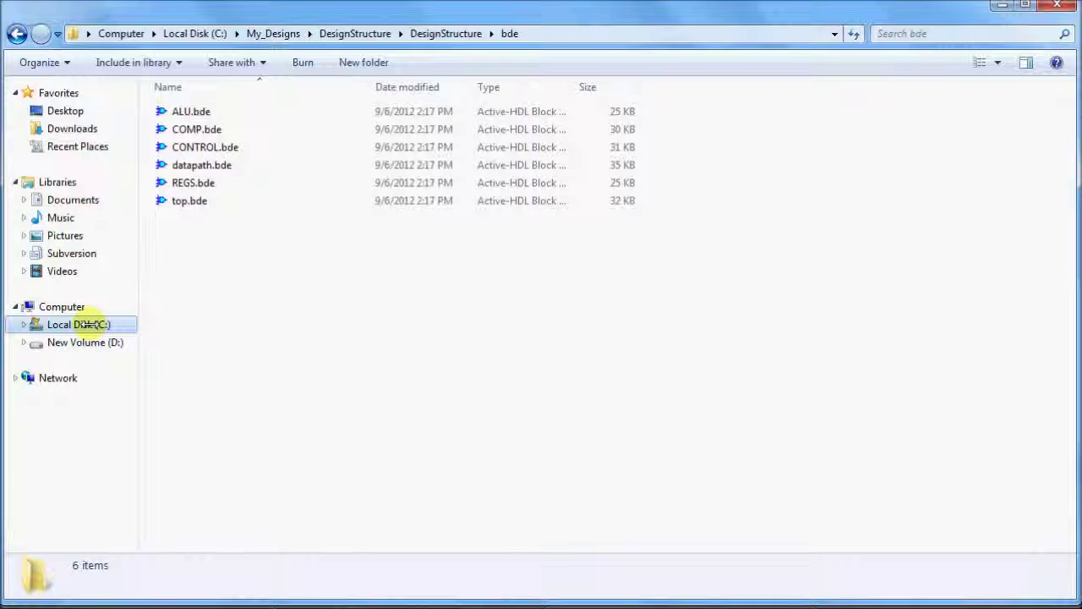
pyautogui.click(78, 325)
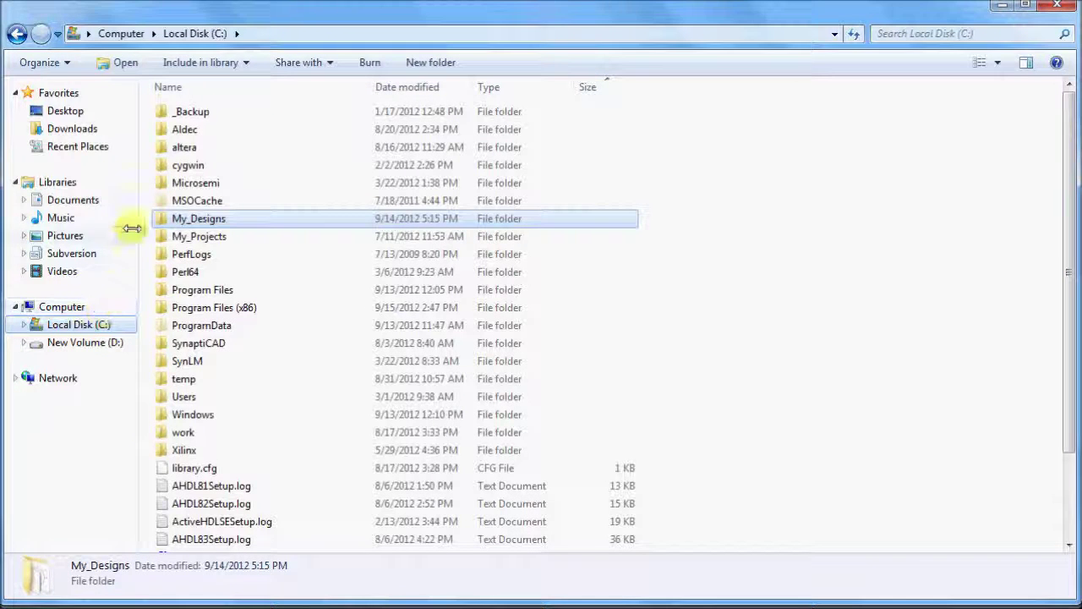
# Open design_structure.cfg from C:\Aldec\Active-HDL 9.2_2_3\Dat in Notepad++.
pyautogui.doubleClick(188, 128)
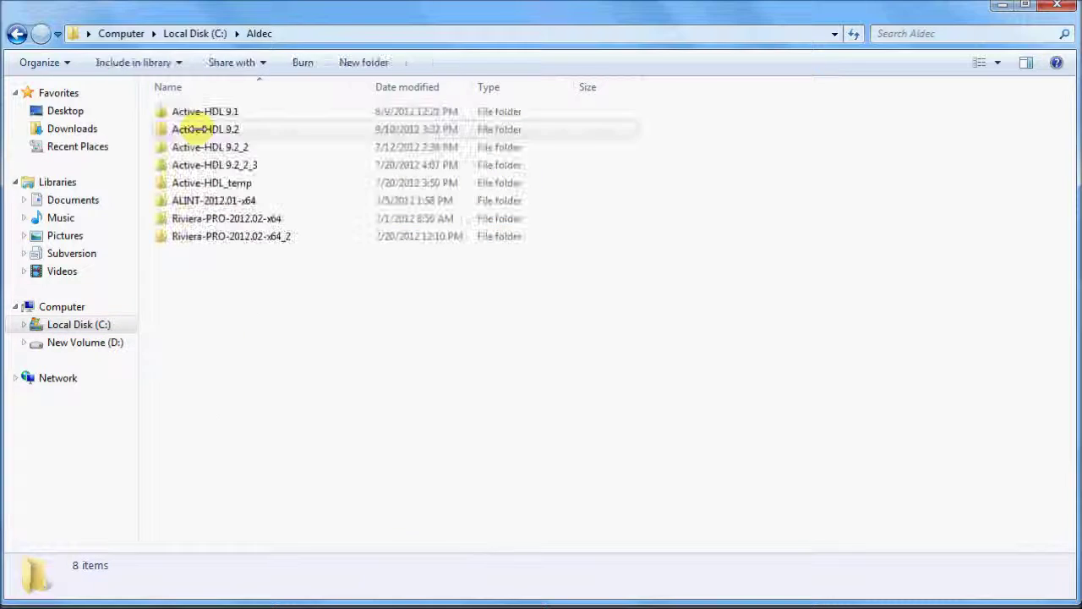
pyautogui.doubleClick(254, 164)
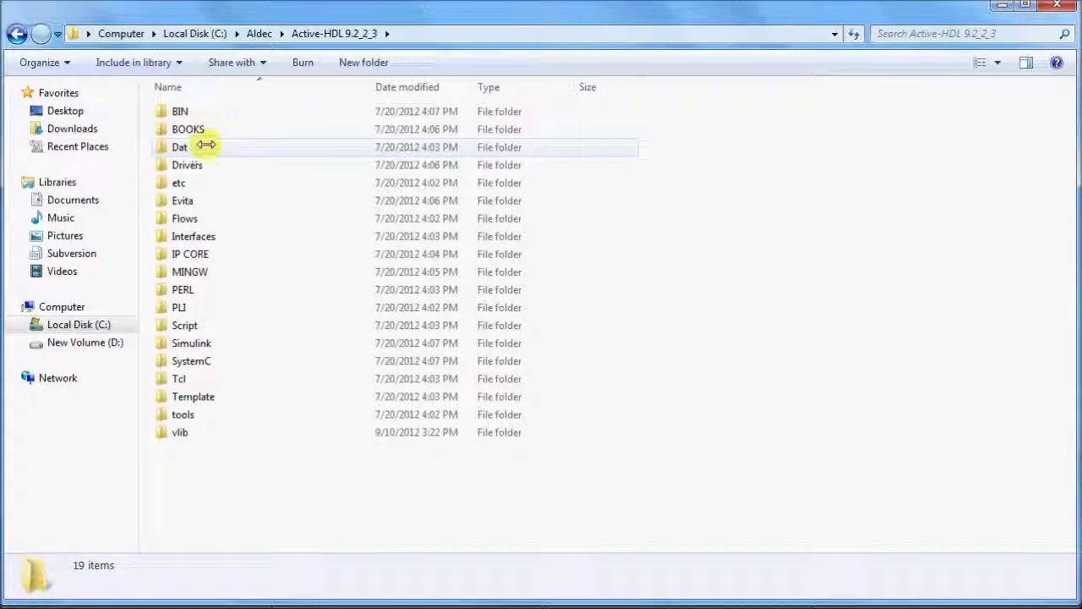
pyautogui.doubleClick(196, 146)
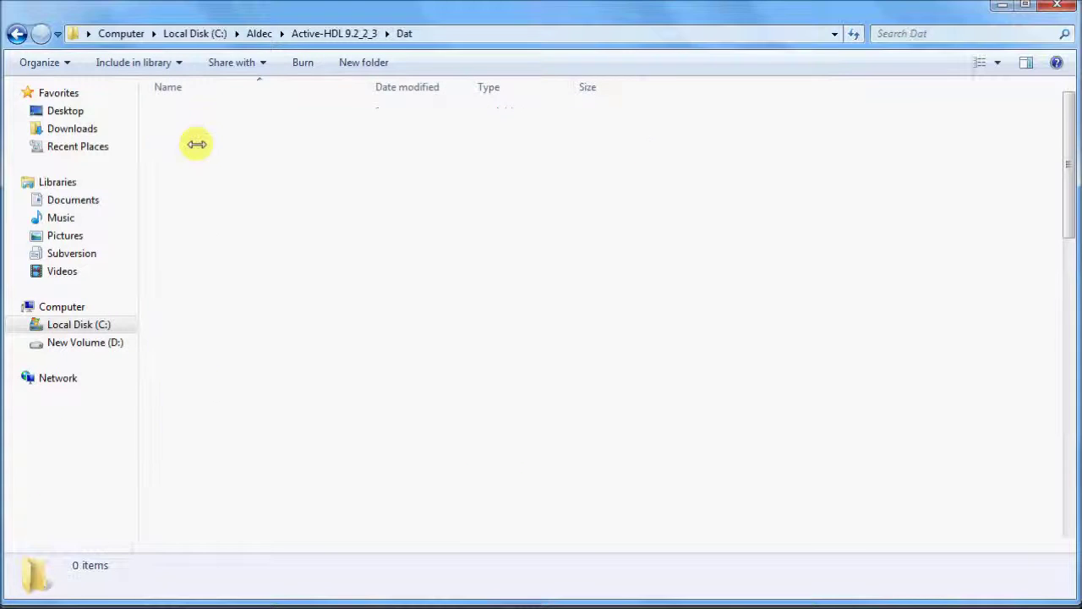
pyautogui.scroll(-4, 209, 236)
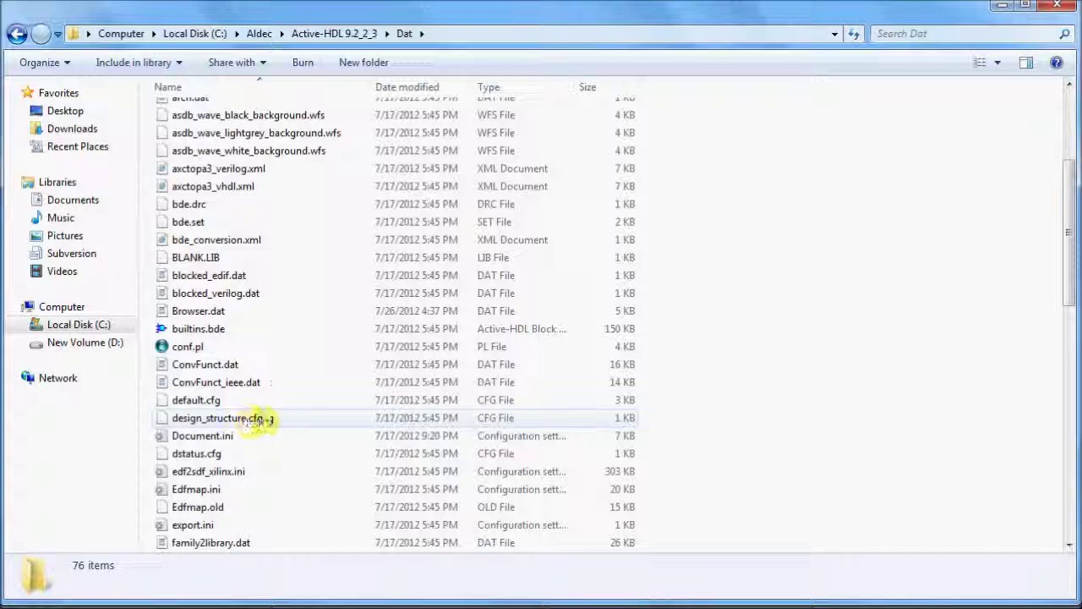
pyautogui.scroll(-5, 284, 417)
pyautogui.rightClick(247, 150)
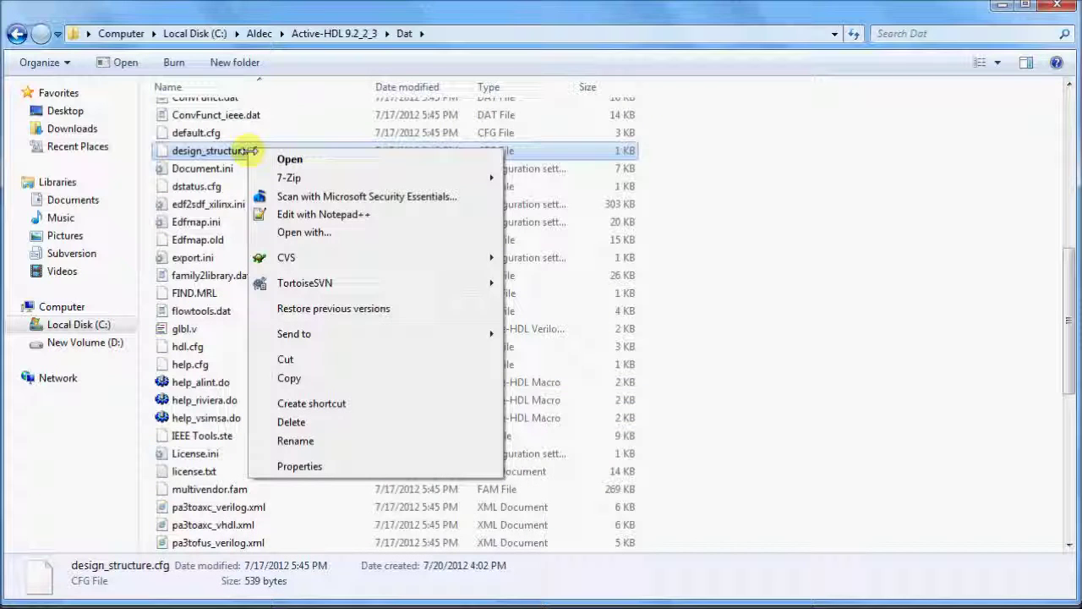
pyautogui.click(265, 212)
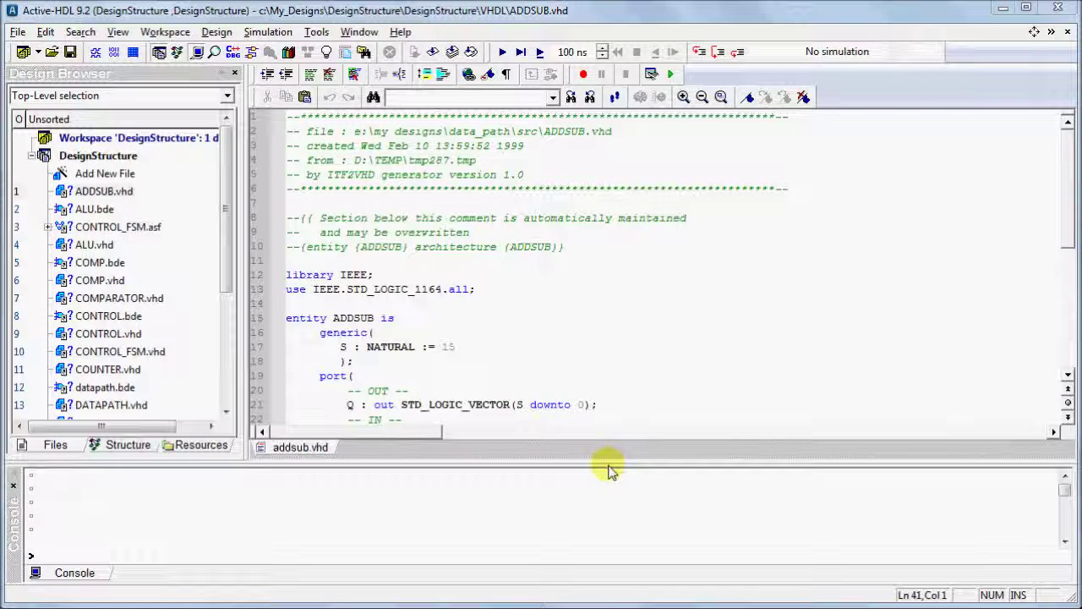
# List all console variables with set and locate the empty activehdlteamhome entry.
pyautogui.click(275, 556)
pyautogui.write('se')
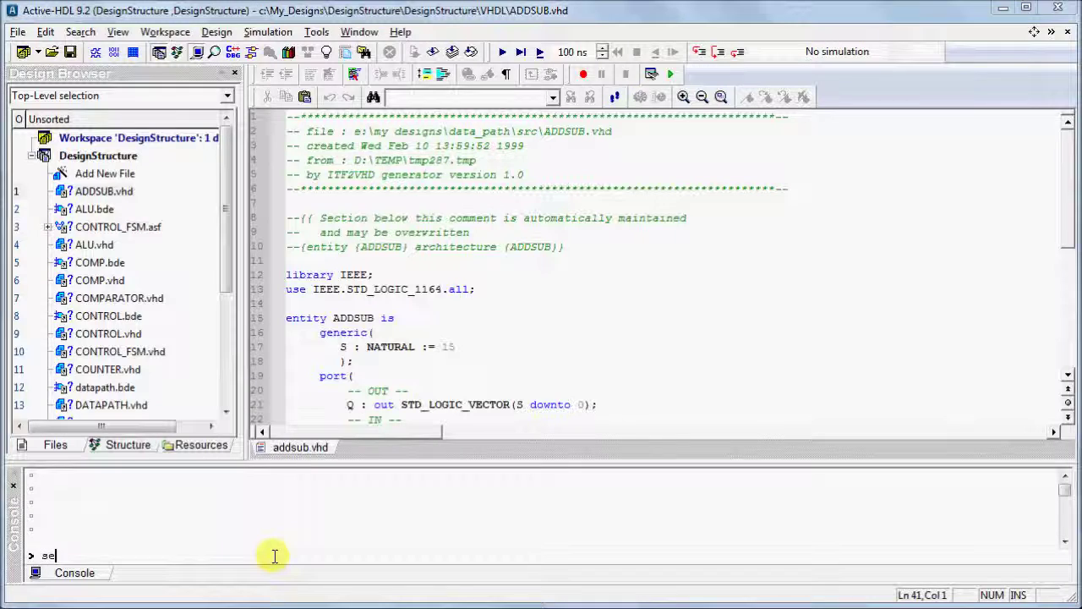
pyautogui.write('t')
pyautogui.press('Return')
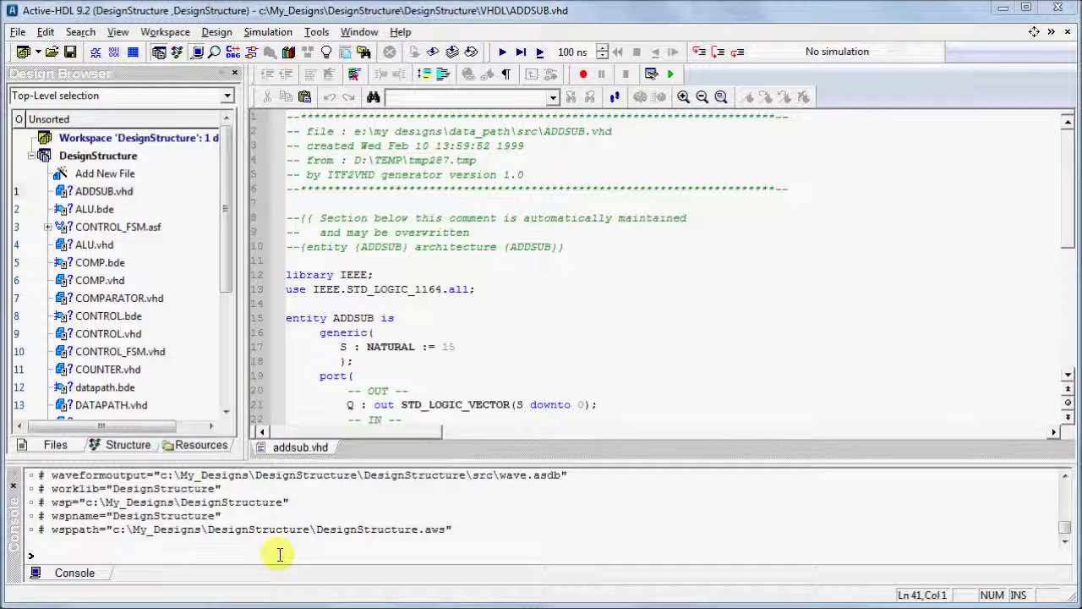
pyautogui.moveTo(295, 469); pyautogui.dragTo(293, 292)
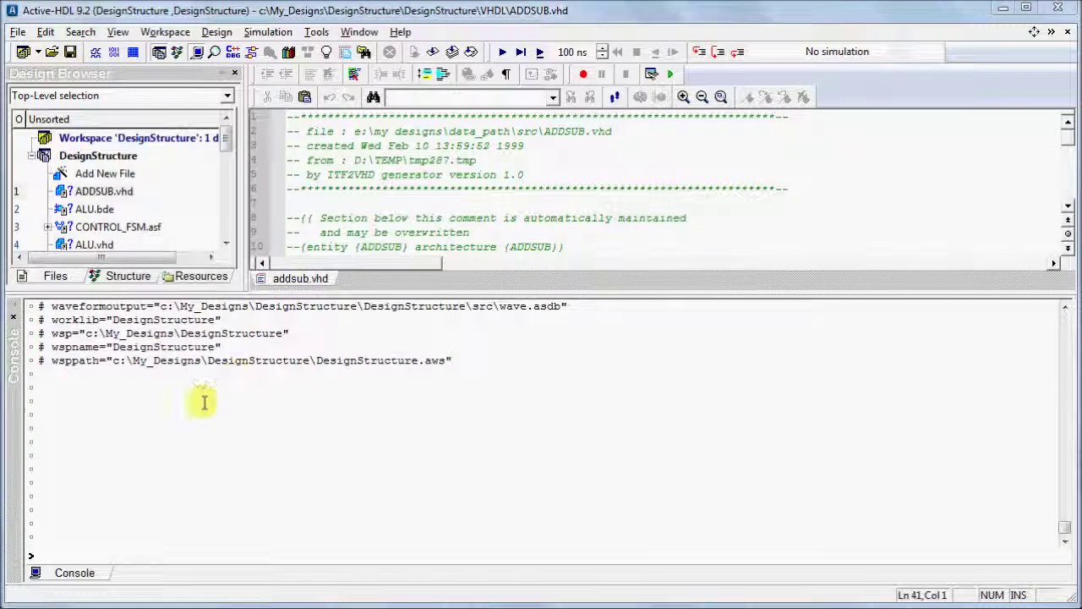
pyautogui.scroll(6, 196, 408)
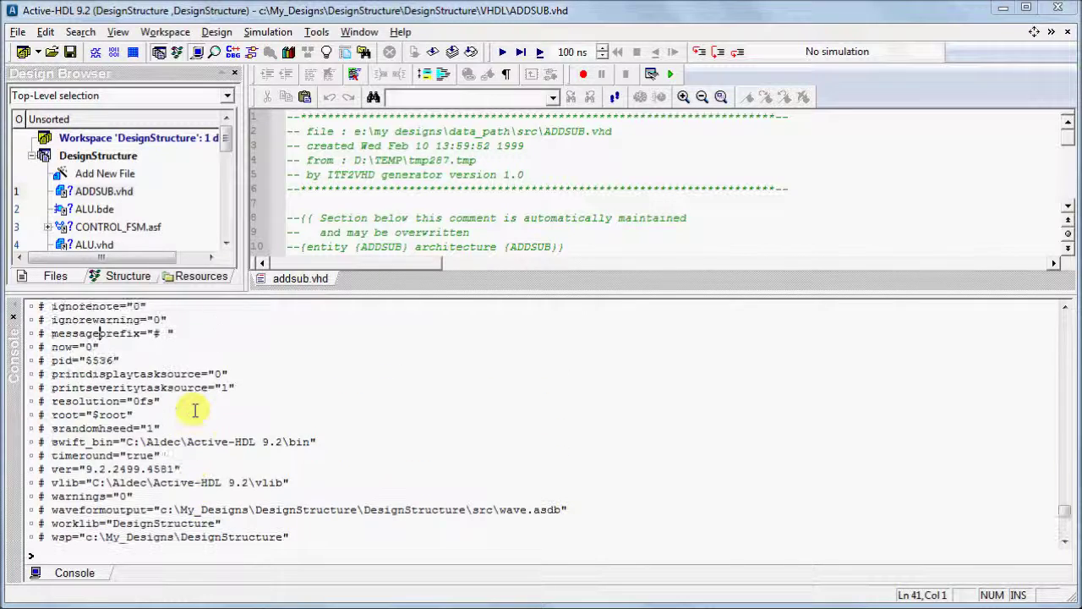
pyautogui.scroll(7, 196, 410)
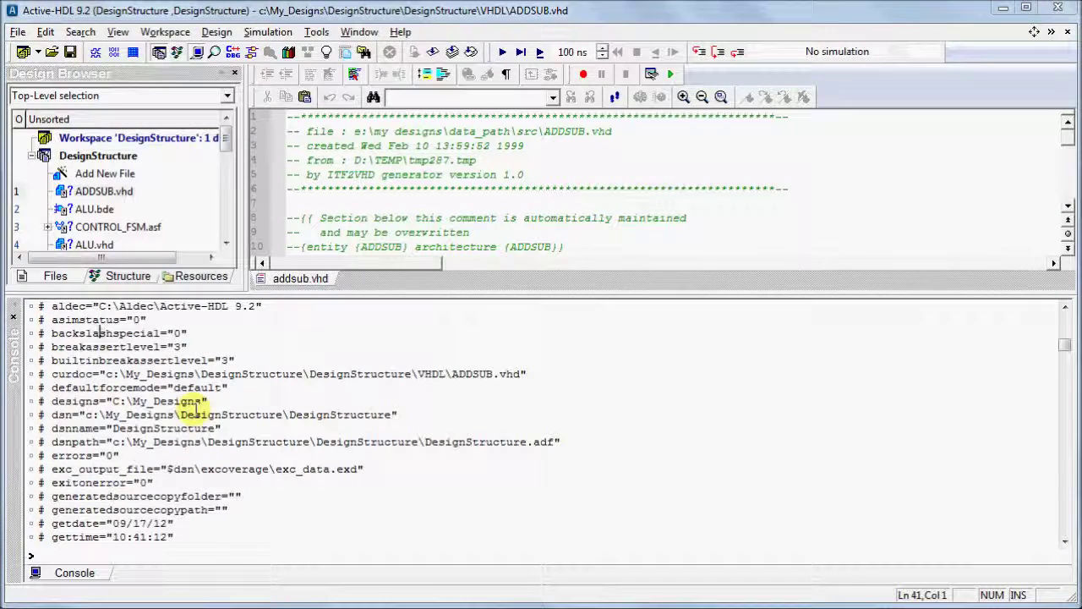
pyautogui.moveTo(52, 333); pyautogui.dragTo(193, 335)
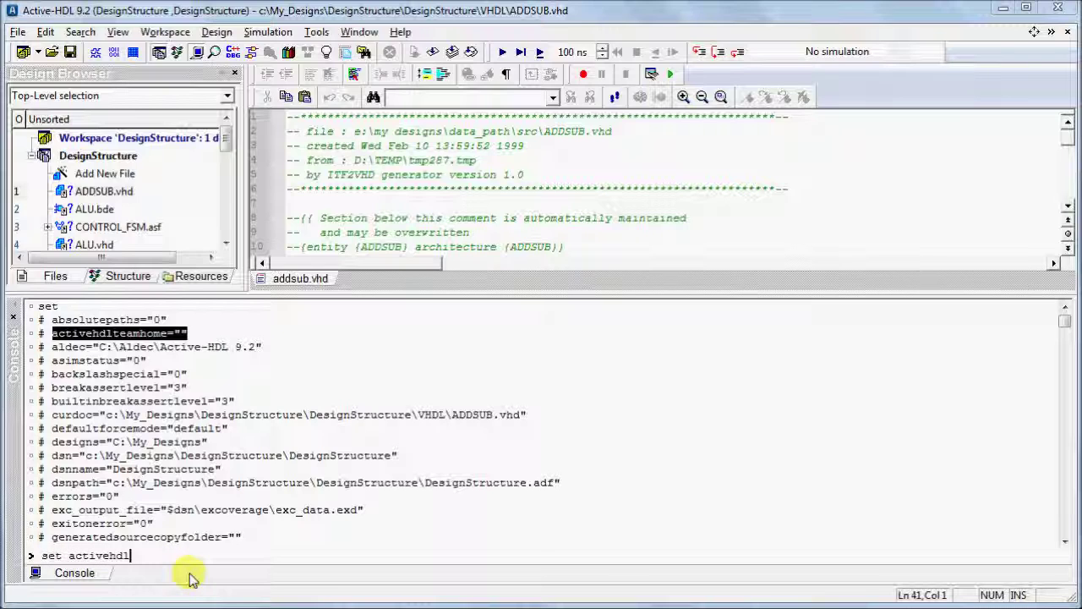
# Set activehdlteamhome to C:\My_Designs and echo $activehdlteamhome to confirm the value.
pyautogui.write('teamhome C:\\My_Designs')
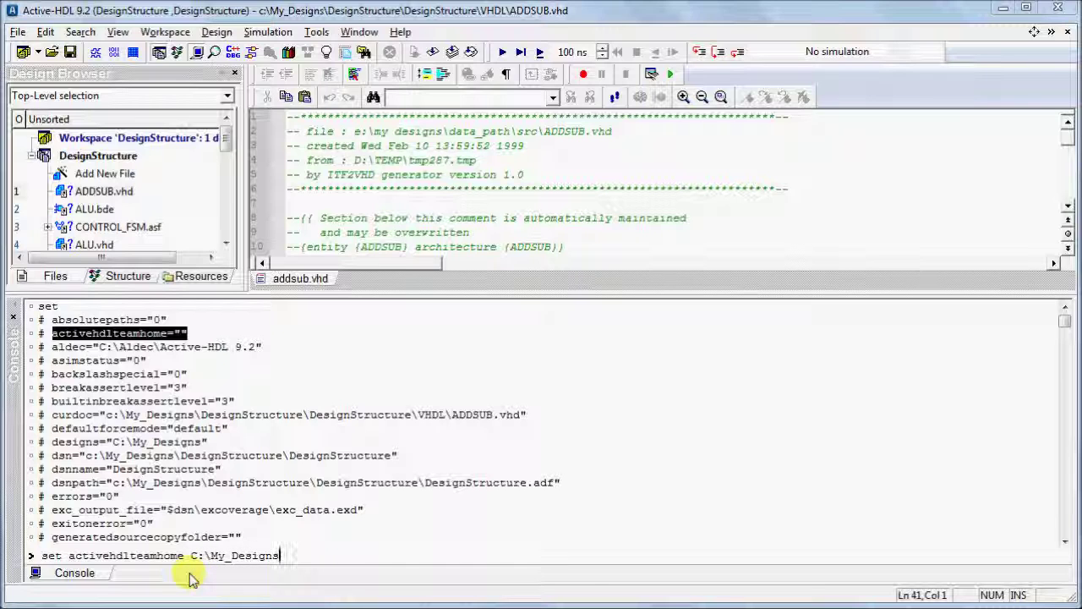
pyautogui.press('Return')
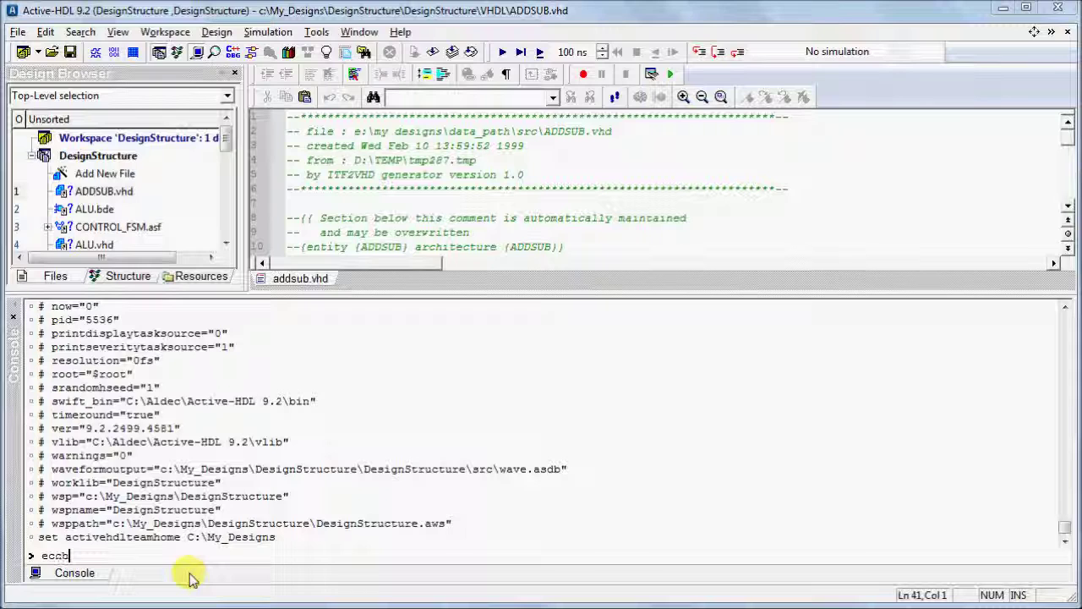
pyautogui.write('echo $activehdl')
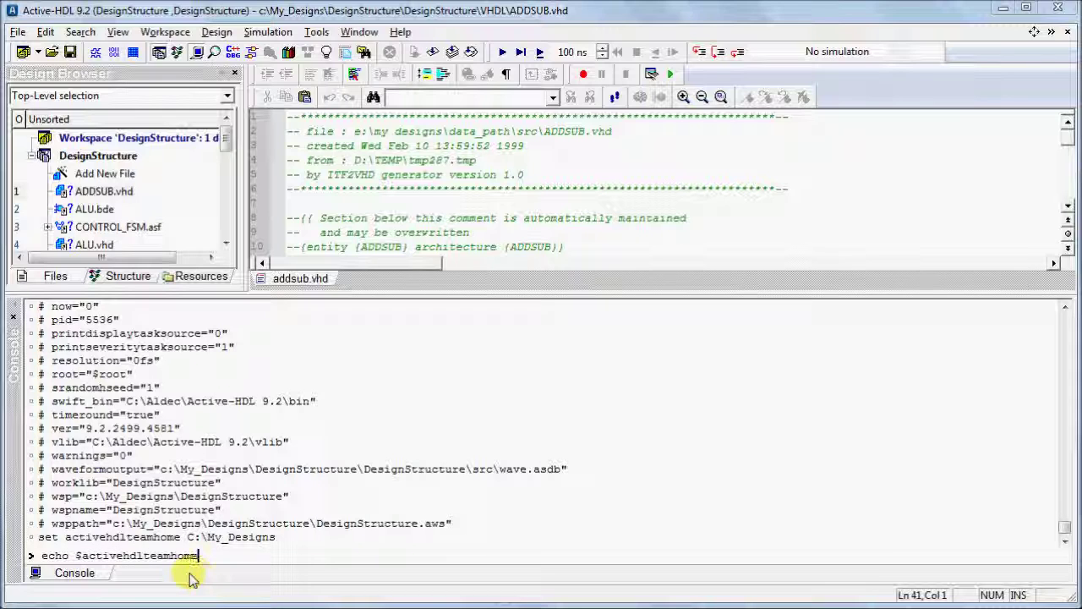
pyautogui.write('teamhome')
pyautogui.press('Return')
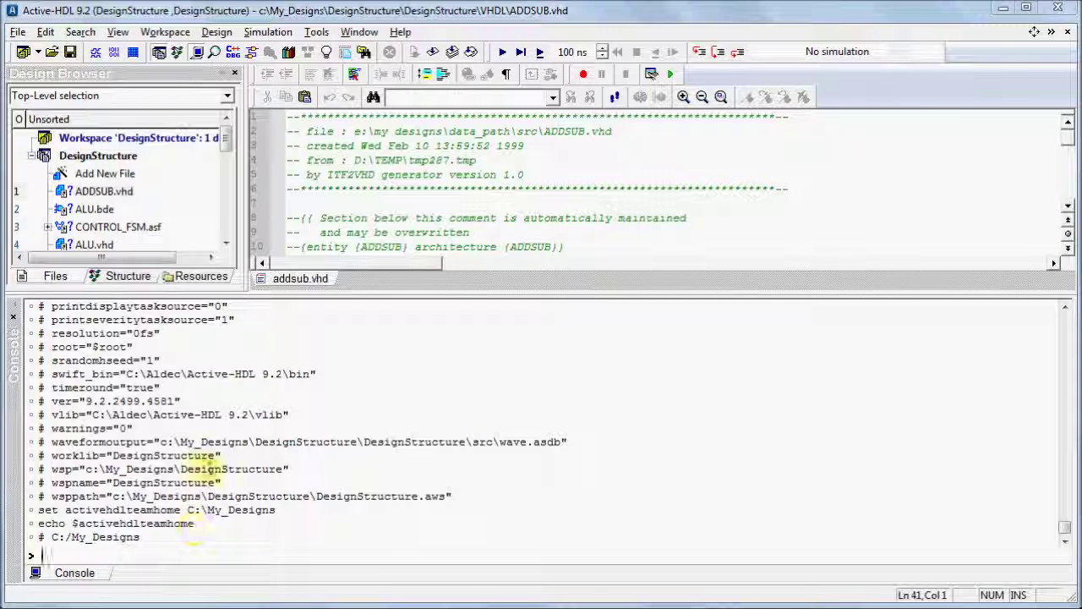
# Start typing 'design -convertstructure C:\My_Designs\datapat' in the console after reopening Preferences.
pyautogui.click(316, 31)
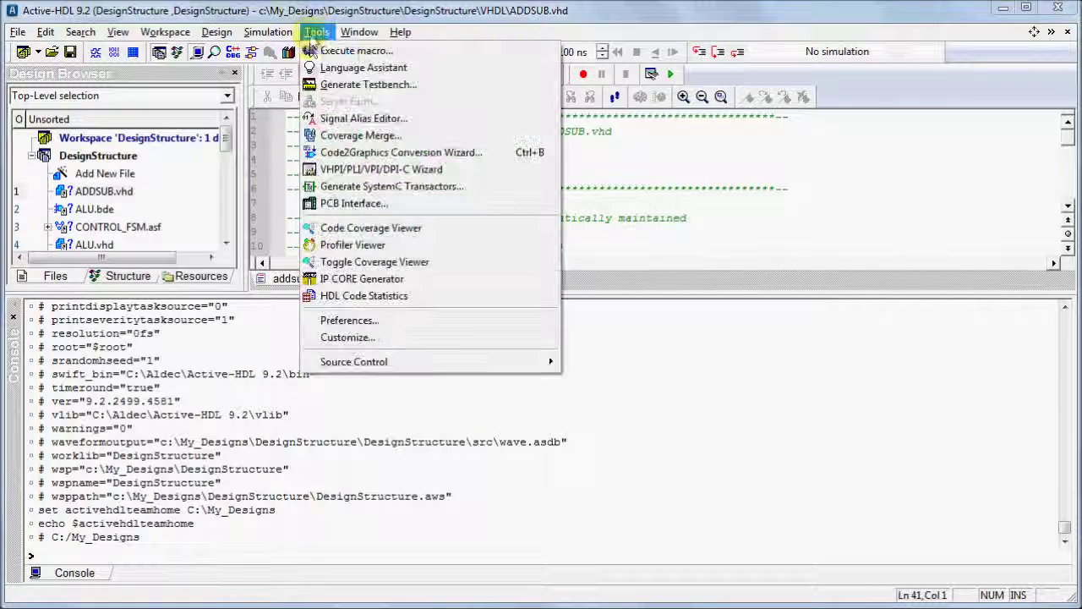
pyautogui.click(305, 320)
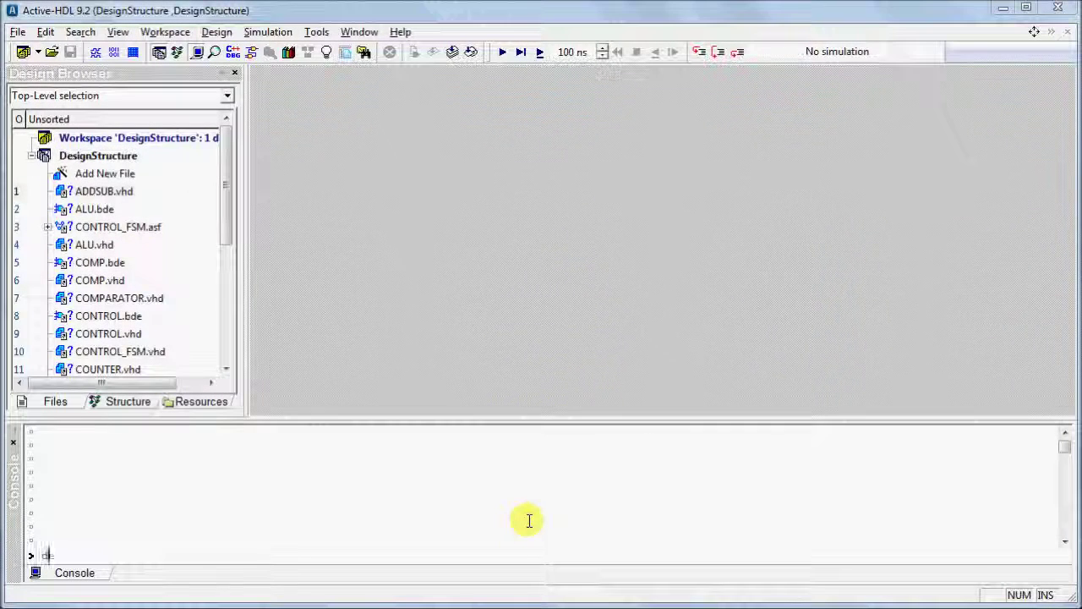
pyautogui.write('design -con')
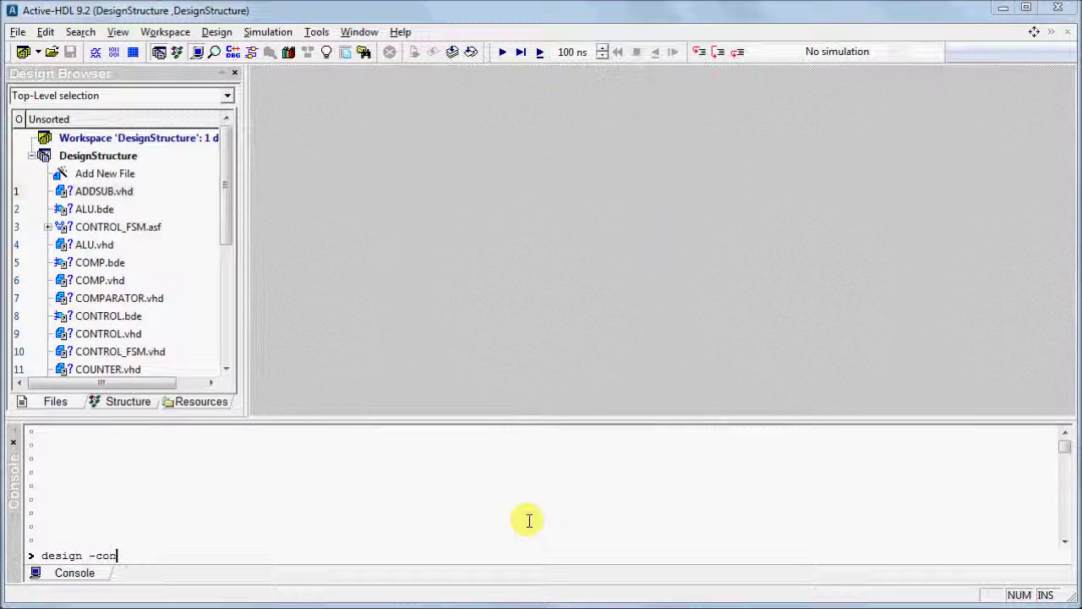
pyautogui.write('vertstr')
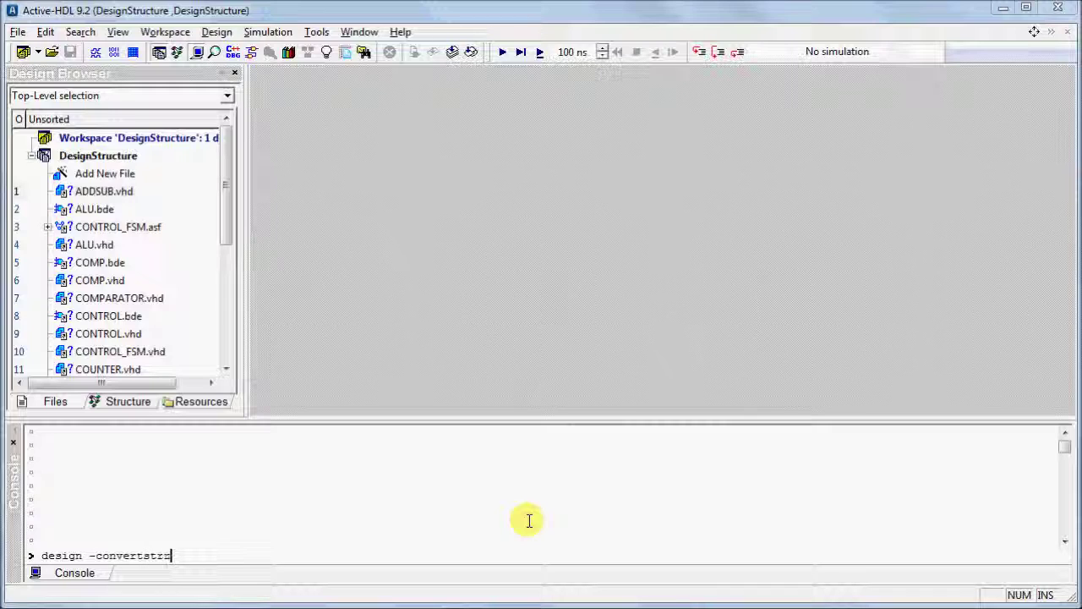
pyautogui.write('ucture C:\\My')
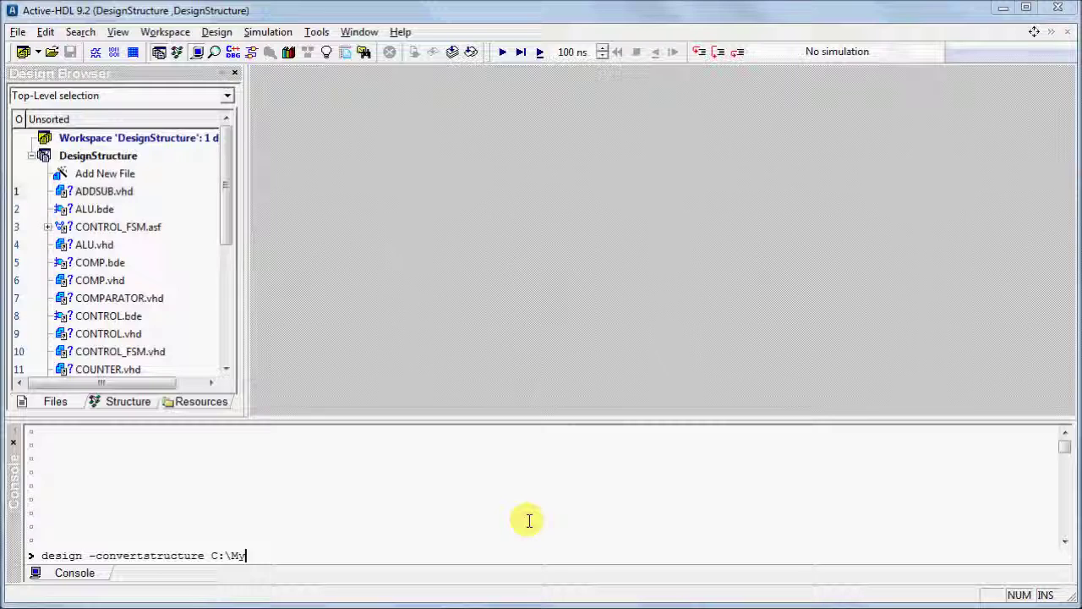
pyautogui.write('_Designs\\datapat')
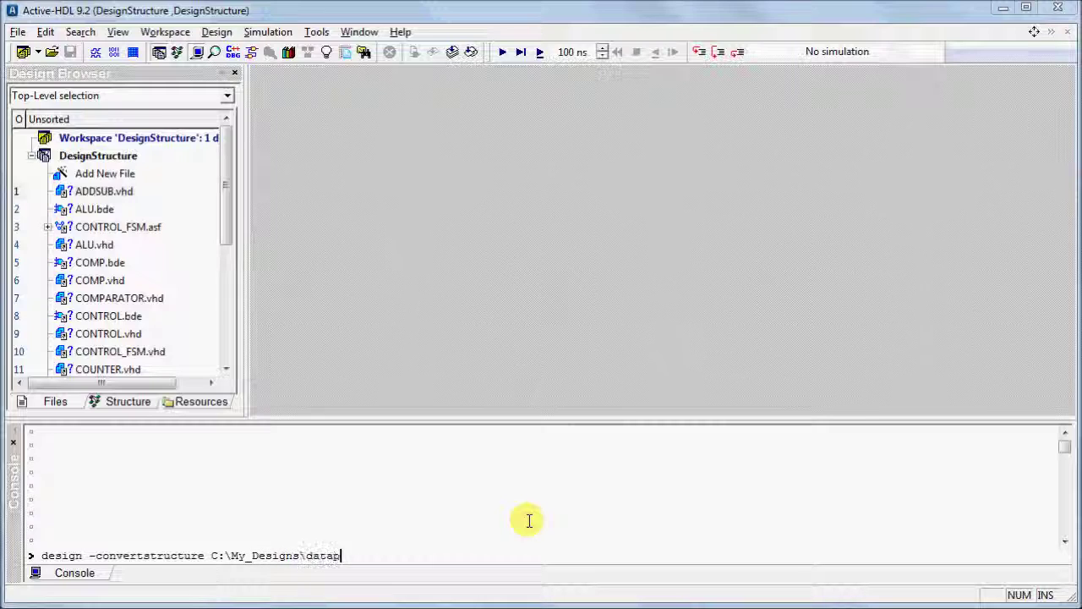